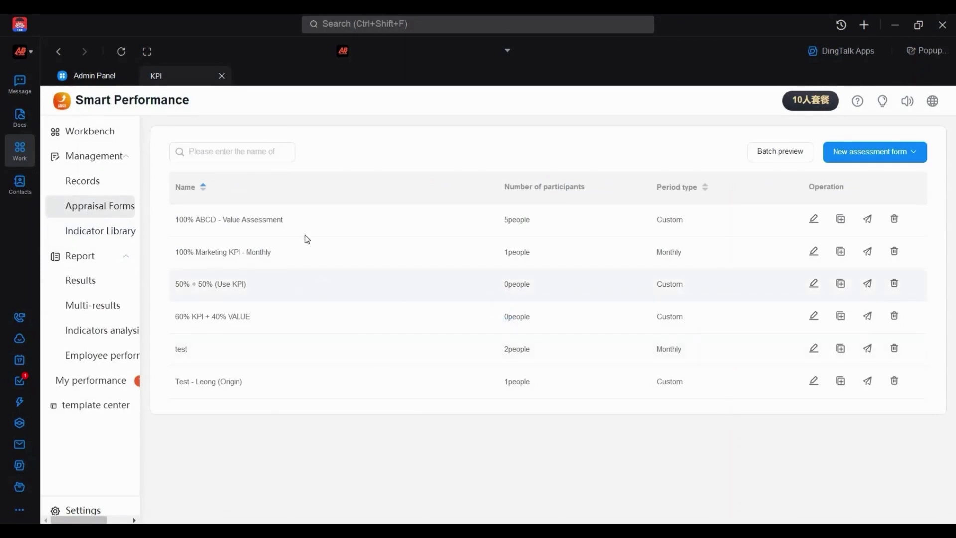
Step: Open the 100% ABCD - Value Assessment form for editing and review its name, period type and administrators
left_click(815, 220)
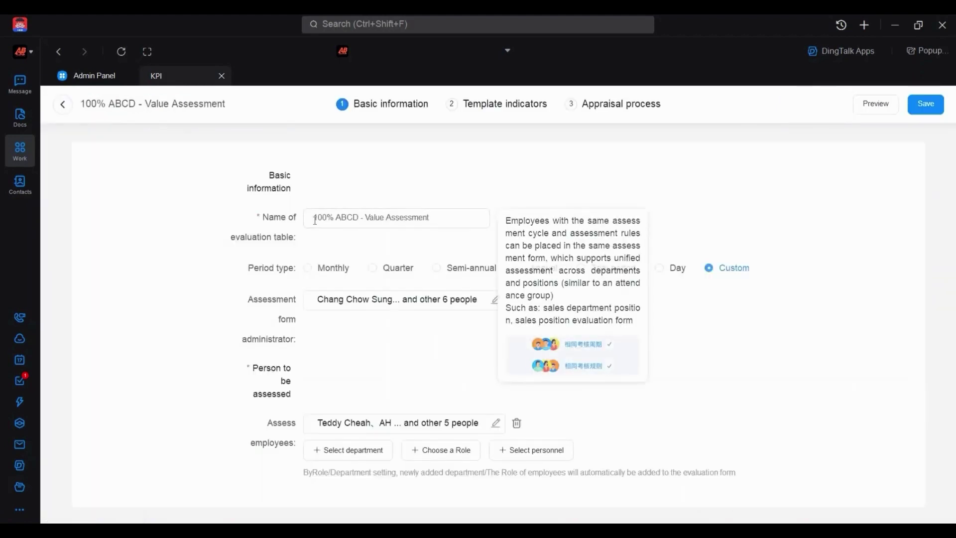
triple_click(444, 213)
left_click(320, 314)
mouse_move(412, 301)
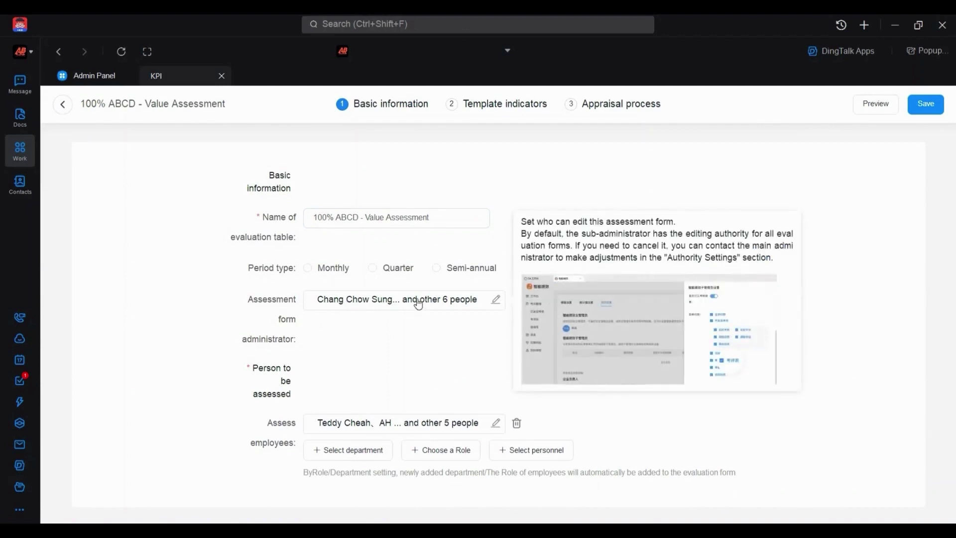
Step: View the assessed employees selection and the company's departments, and close it without changing the selection
left_click(340, 423)
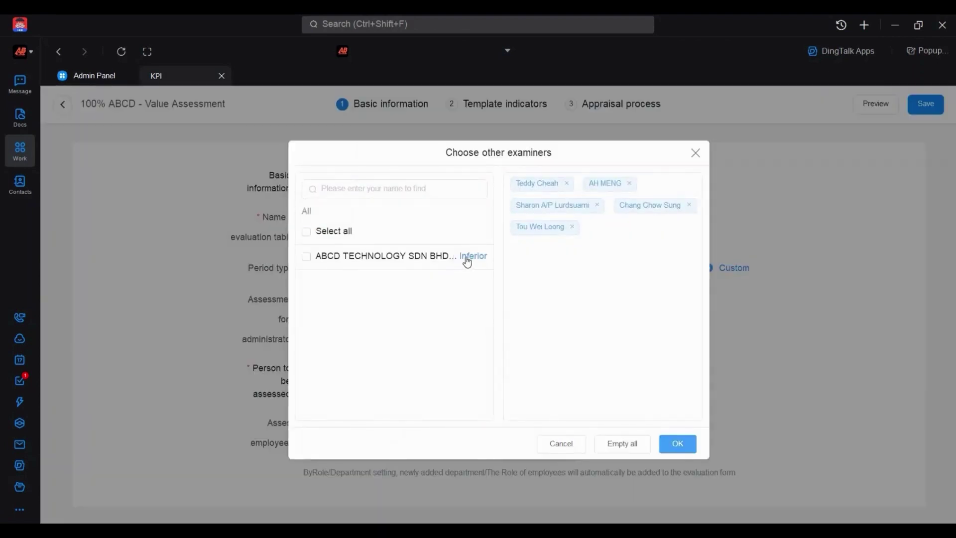
left_click(468, 258)
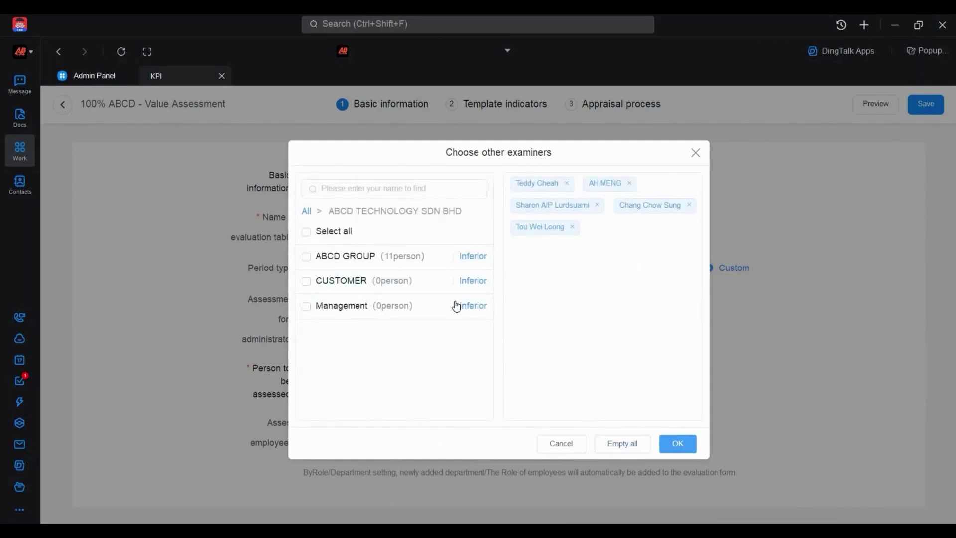
left_click(558, 450)
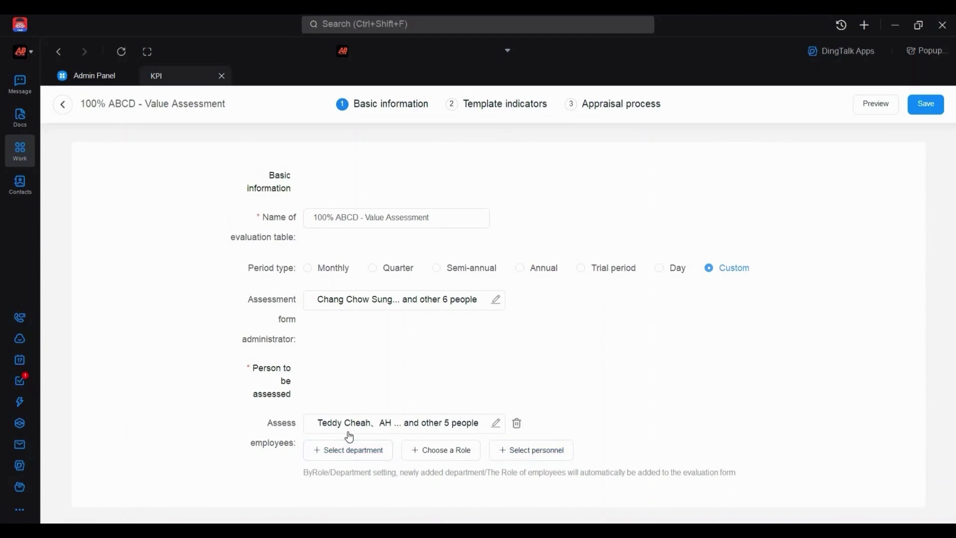
Step: Review the form's template indicators and browse the indicator library import list without importing anything
left_click(479, 107)
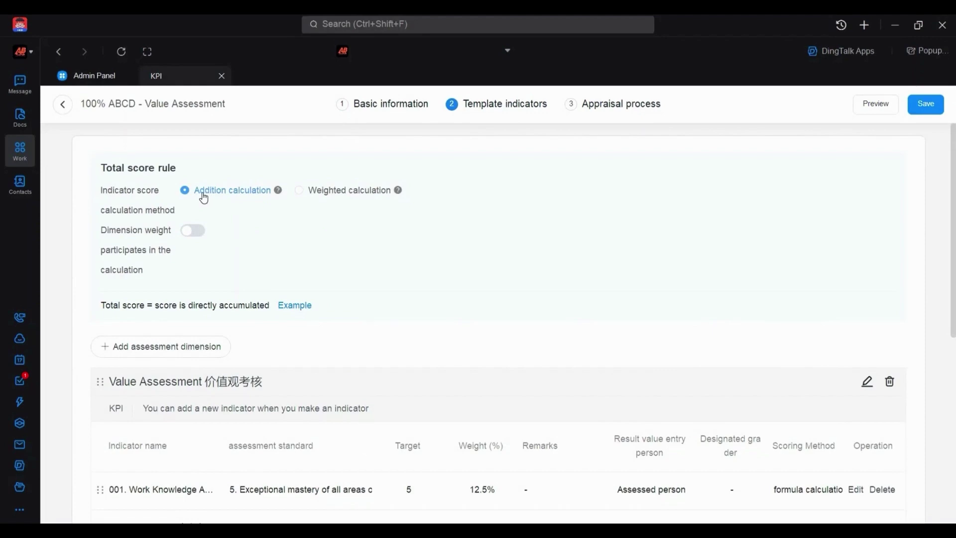
scroll(236, 229, "down", 7)
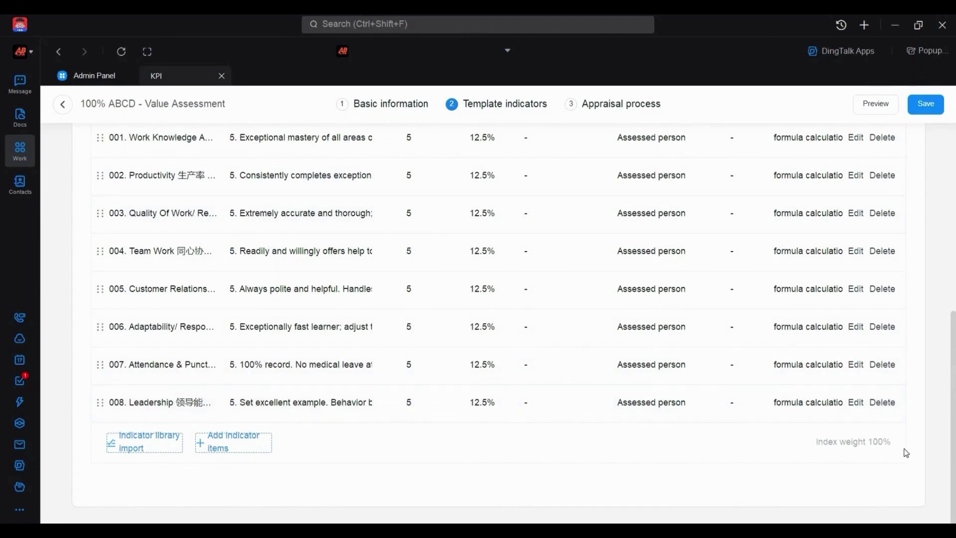
left_click(164, 449)
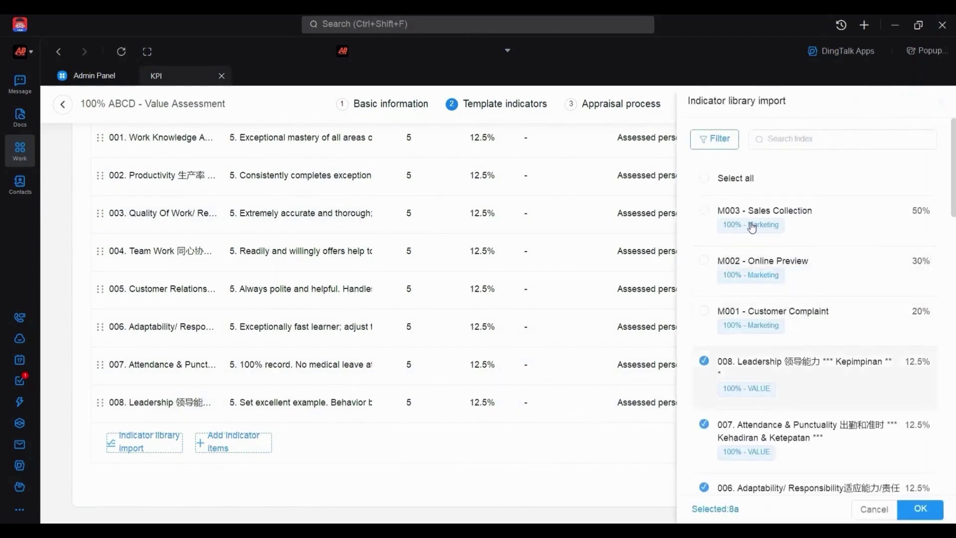
scroll(747, 294, "down", 3)
scroll(727, 289, "up", 3)
scroll(825, 490, "down", 5)
left_click(866, 513)
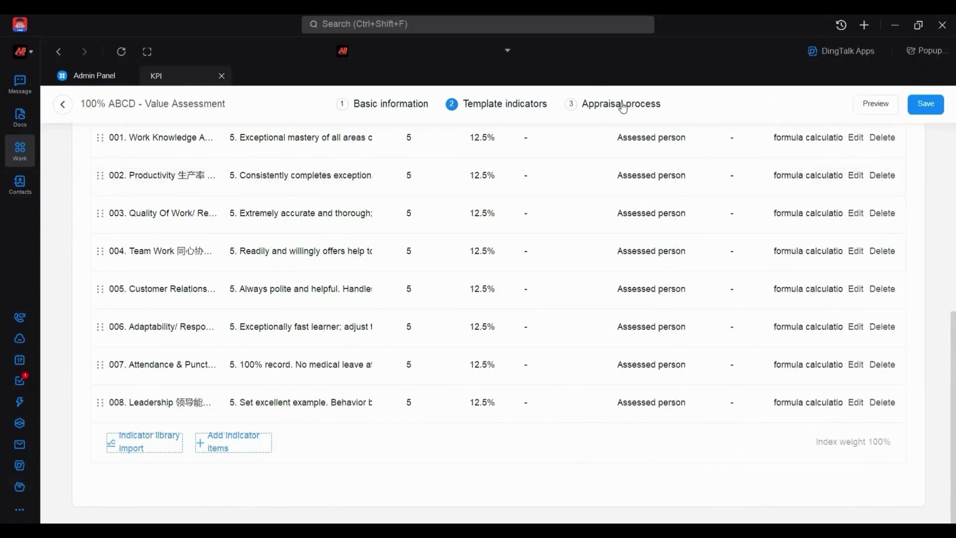
Step: Review the Executing, Self-evaluation and Mutual Evaluation nodes of the form's appraisal process
left_click(622, 108)
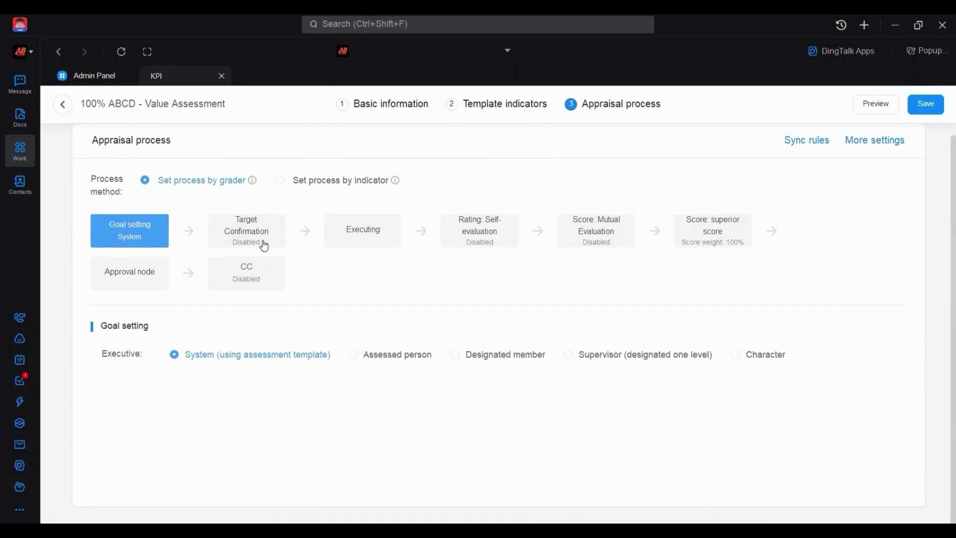
left_click(368, 234)
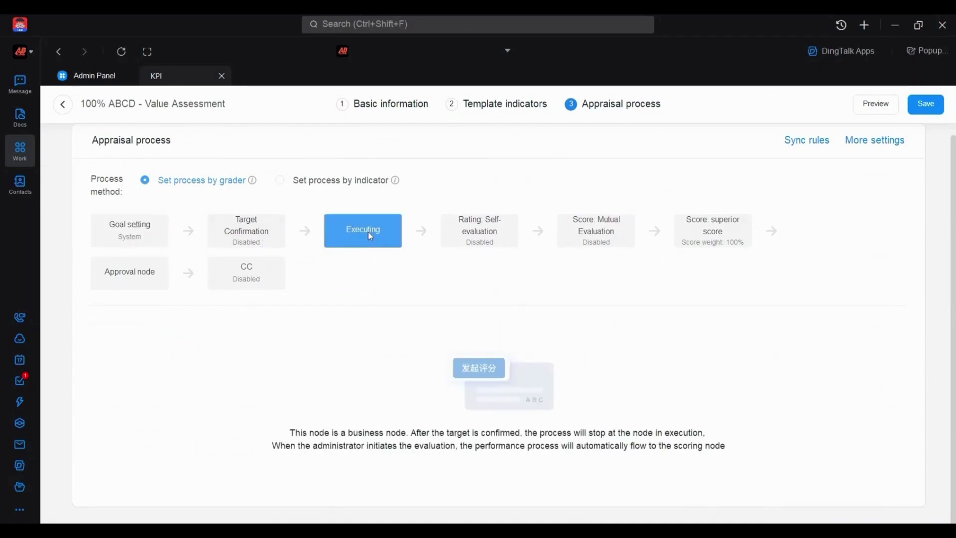
left_click(481, 240)
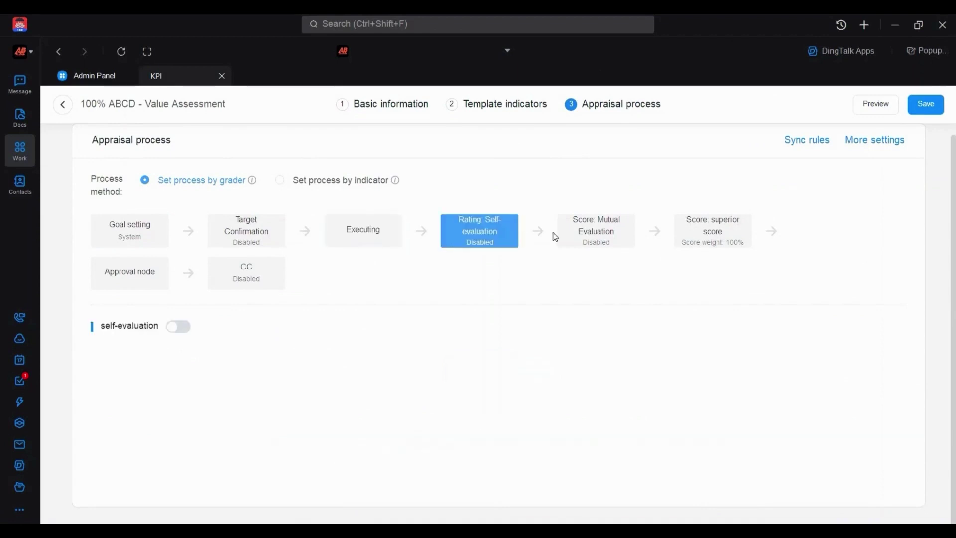
left_click(626, 242)
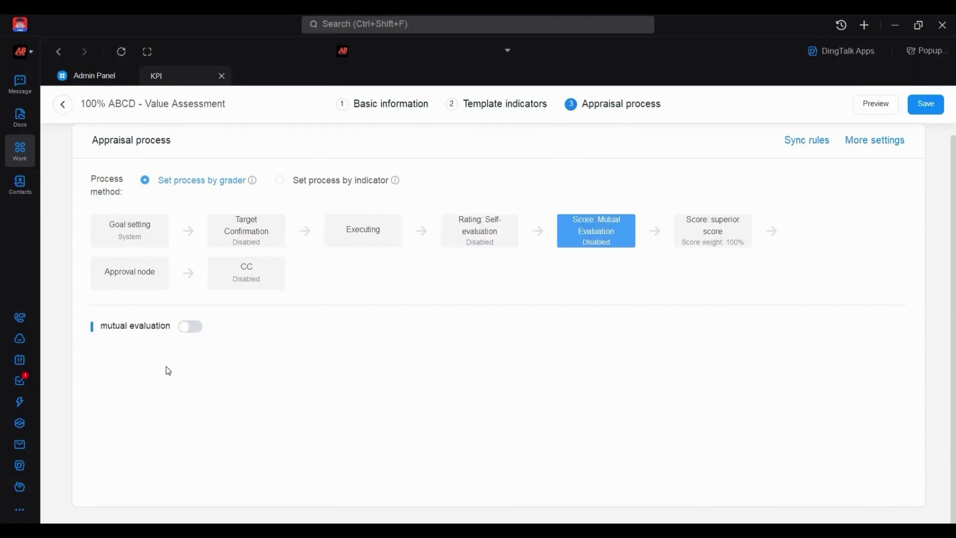
Step: Enable mutual evaluation, examine its scorer, score weight and rating options, and disable it again
left_click(194, 329)
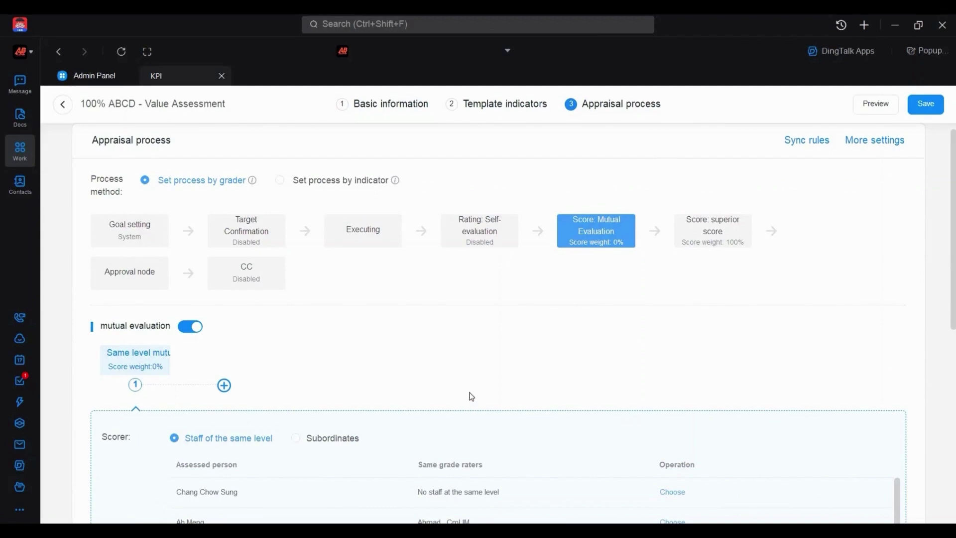
scroll(471, 397, "down", 3)
scroll(306, 300, "up", 3)
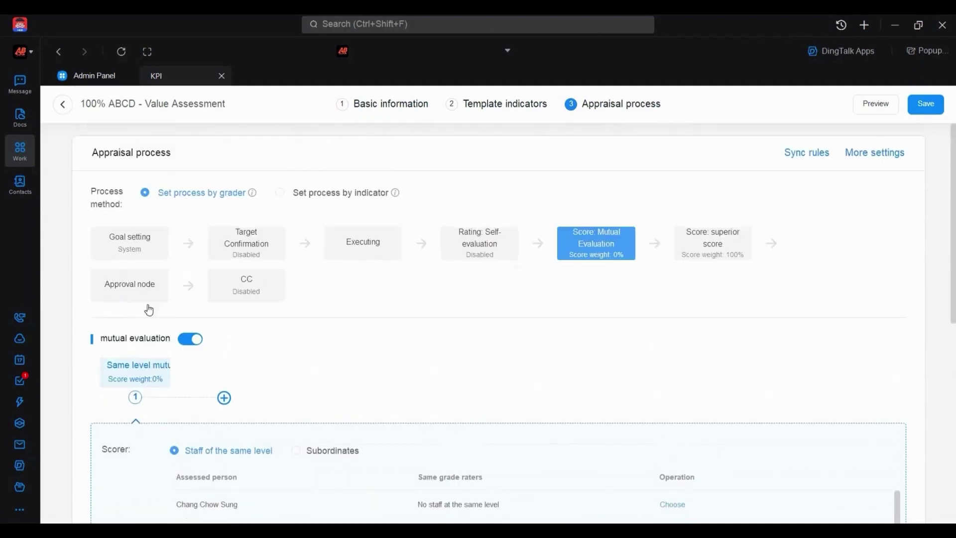
scroll(215, 401, "down", 3)
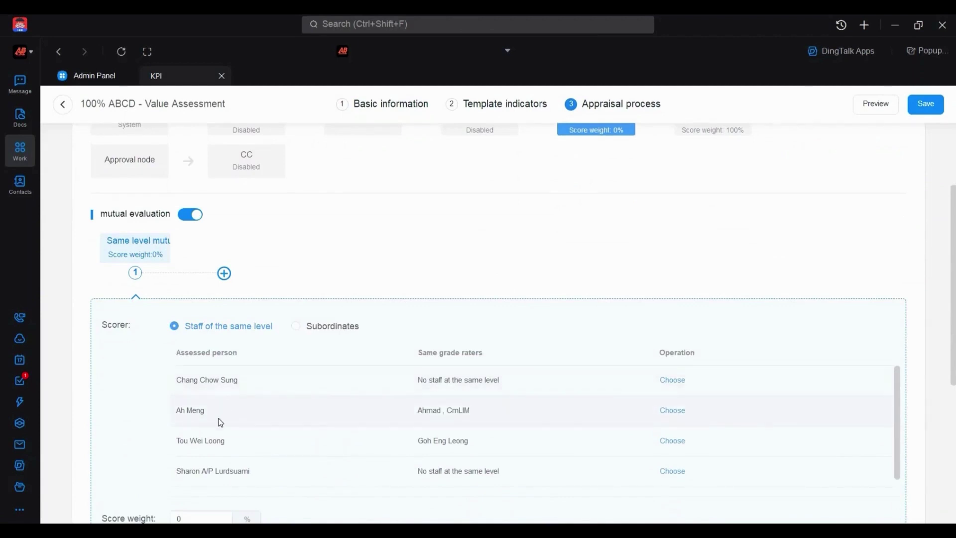
scroll(220, 401, "up", 3)
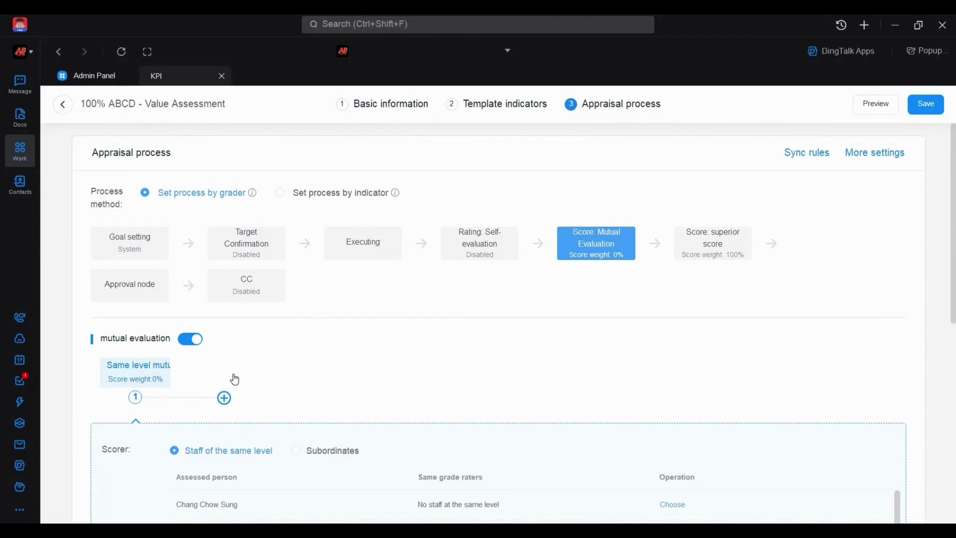
scroll(231, 376, "down", 5)
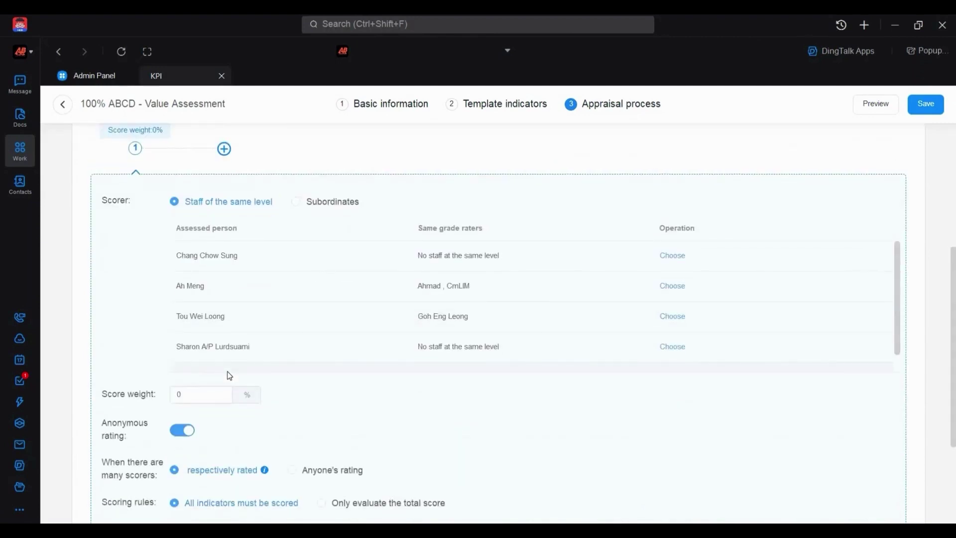
scroll(513, 252, "up", 5)
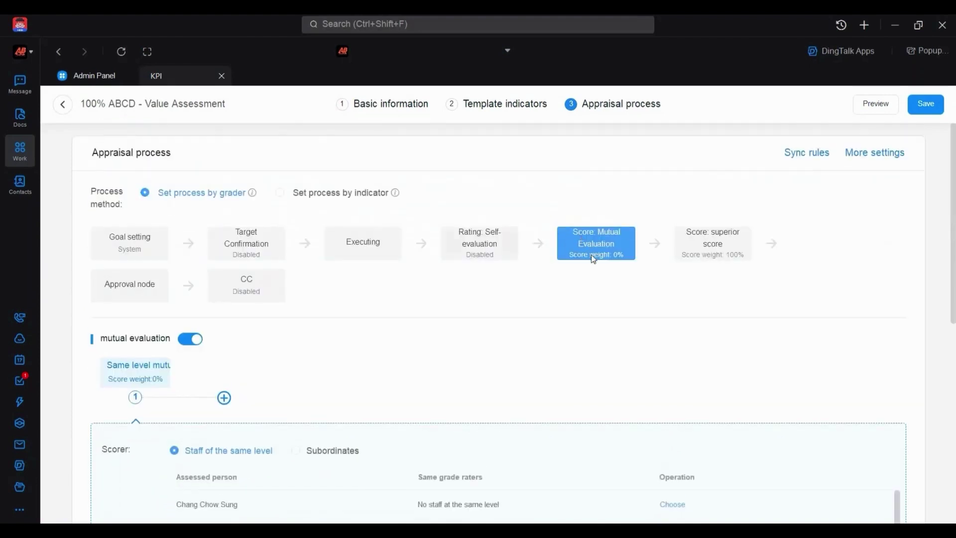
left_click(190, 341)
Step: Review the scorer settings of the superior score node and the approver settings of the approval node
left_click(717, 248)
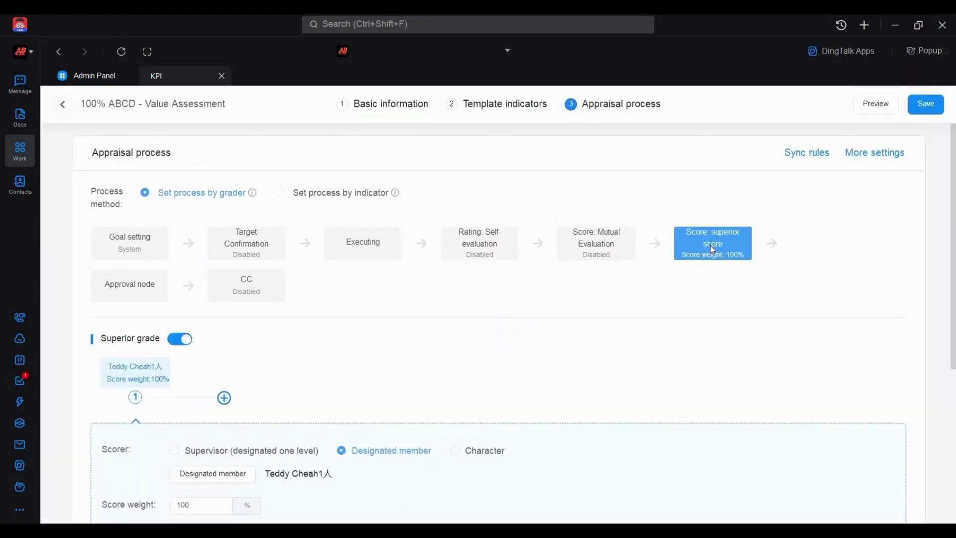
scroll(133, 184, "down", 3)
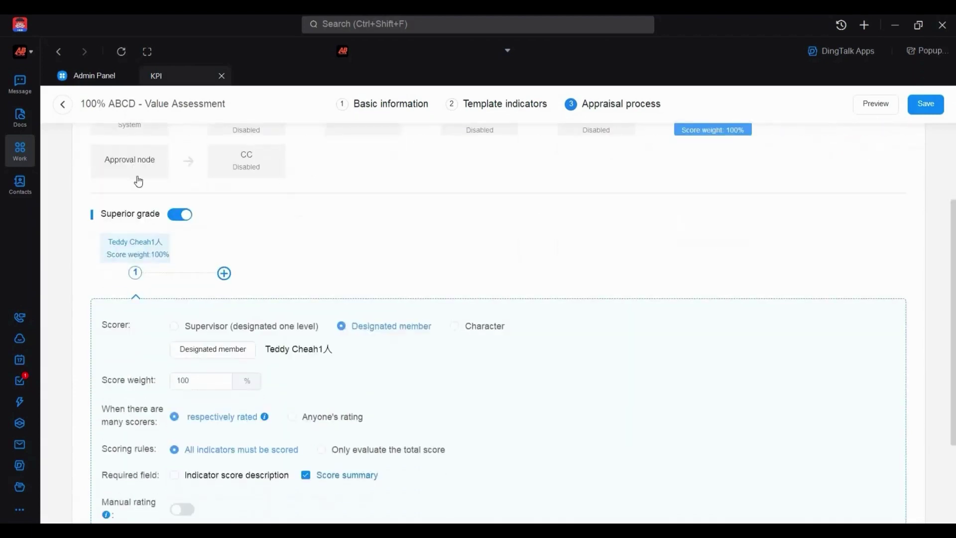
left_click(144, 174)
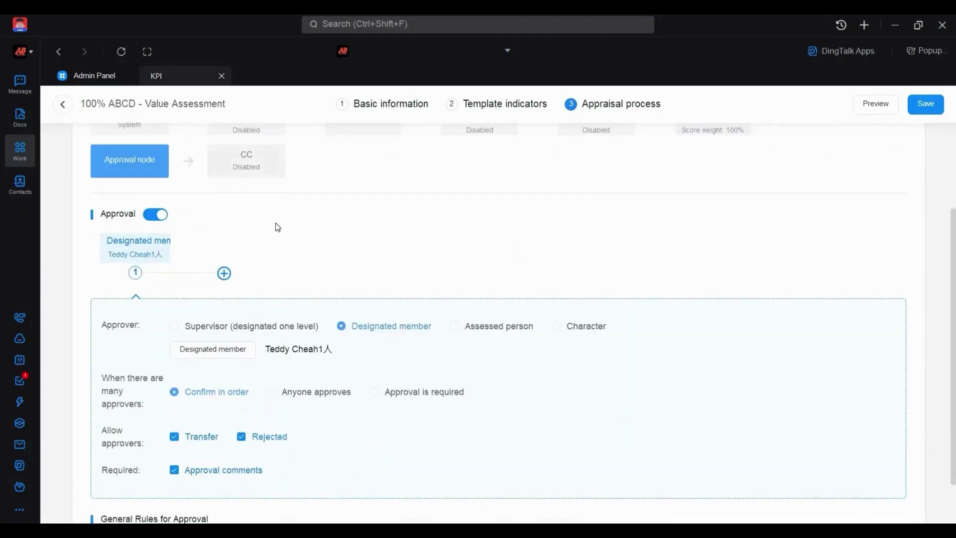
Step: Add a second approval level with the direct supervisor as approver, and leave the form discarding the changes
scroll(276, 225, "up", 3)
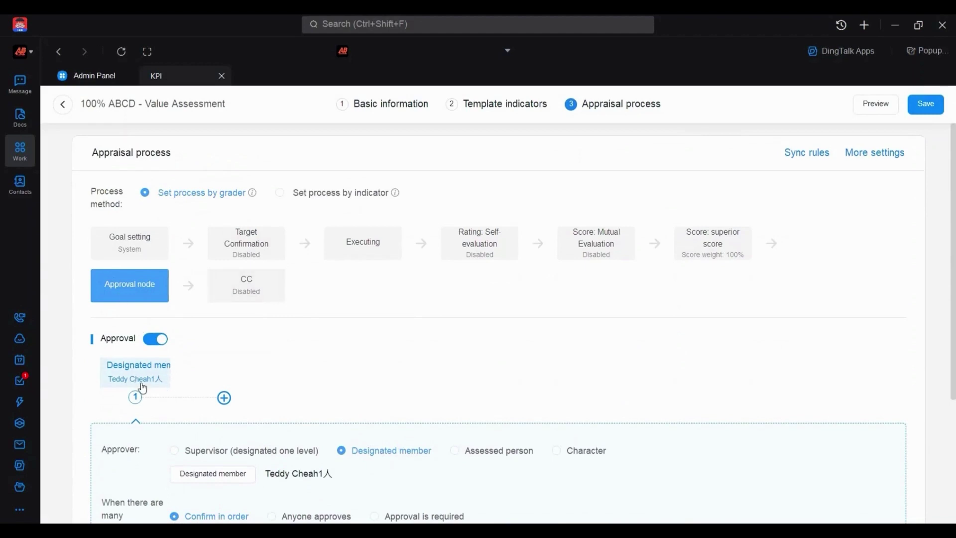
left_click(224, 398)
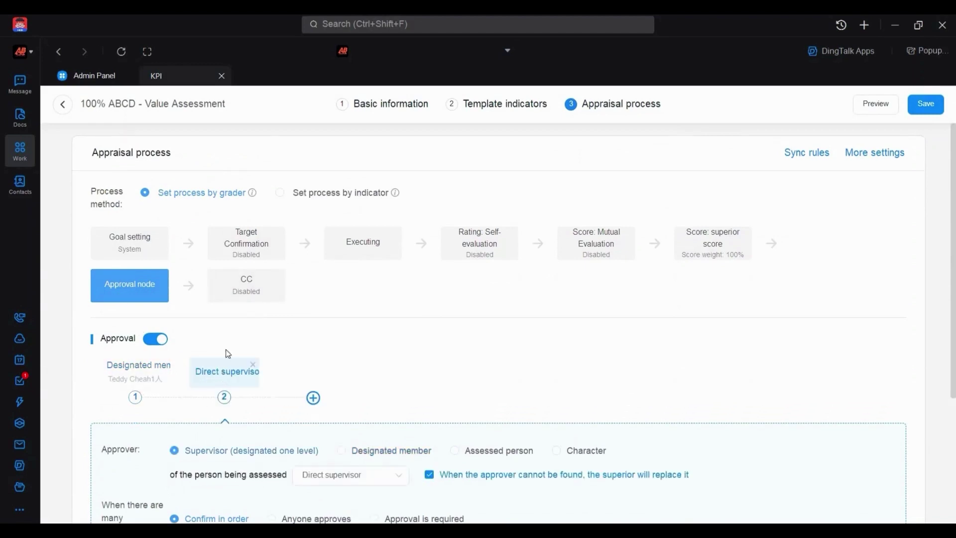
scroll(234, 264, "down", 3)
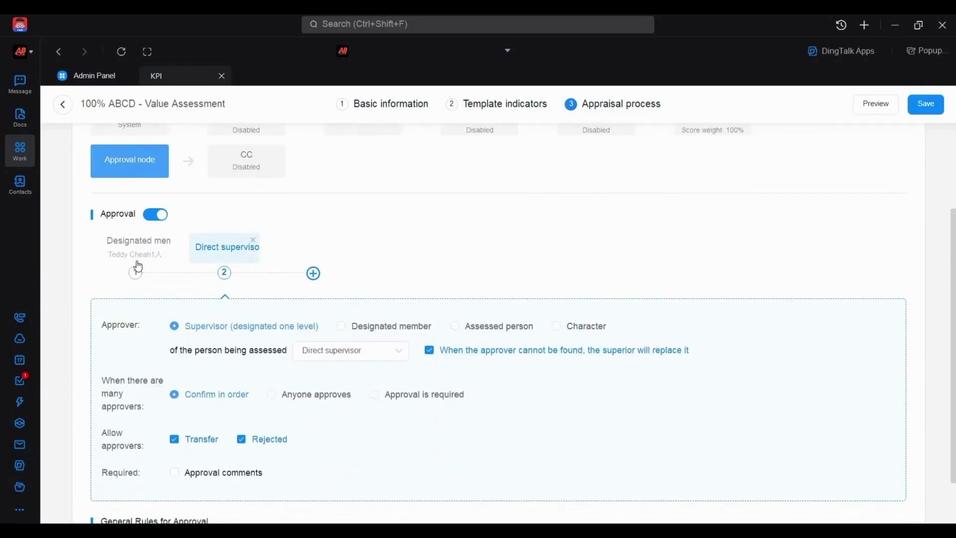
scroll(194, 277, "up", 3)
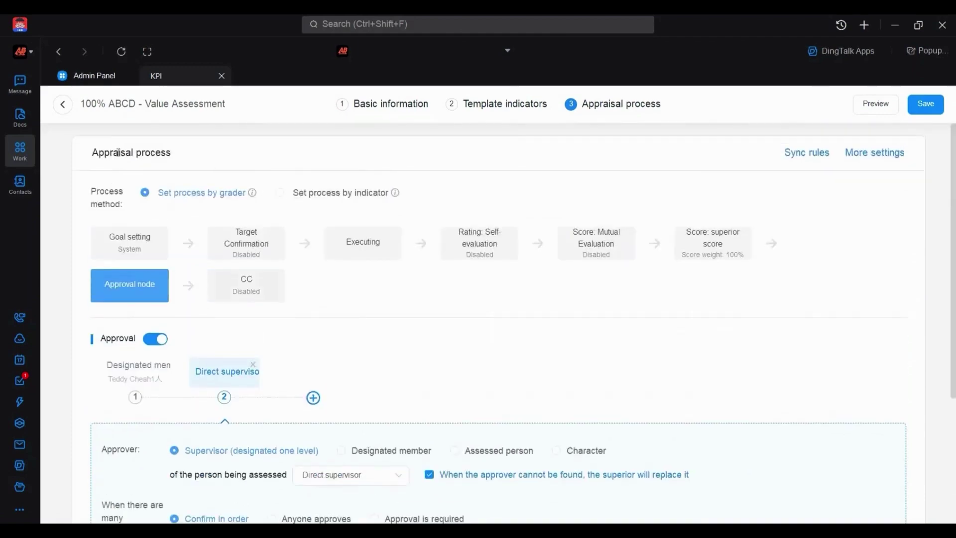
left_click(63, 104)
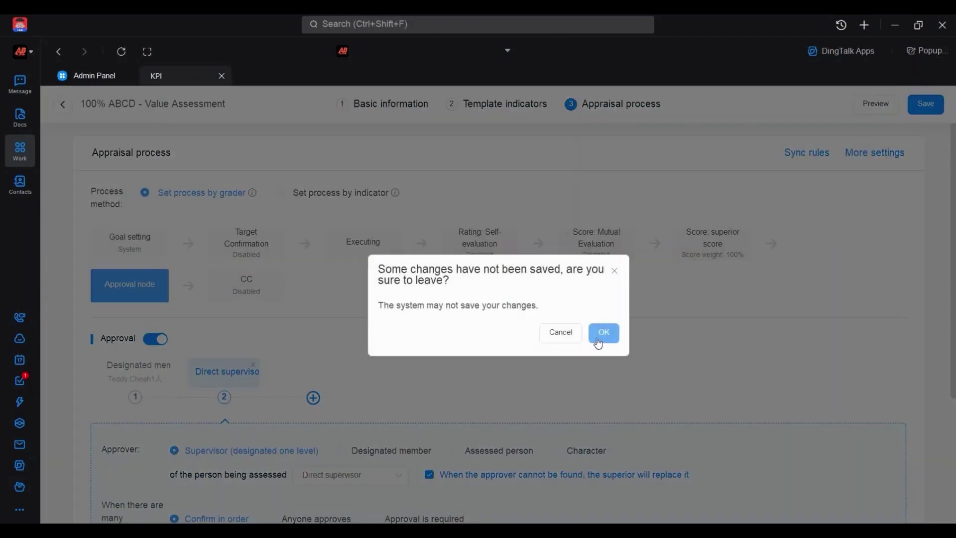
left_click(602, 334)
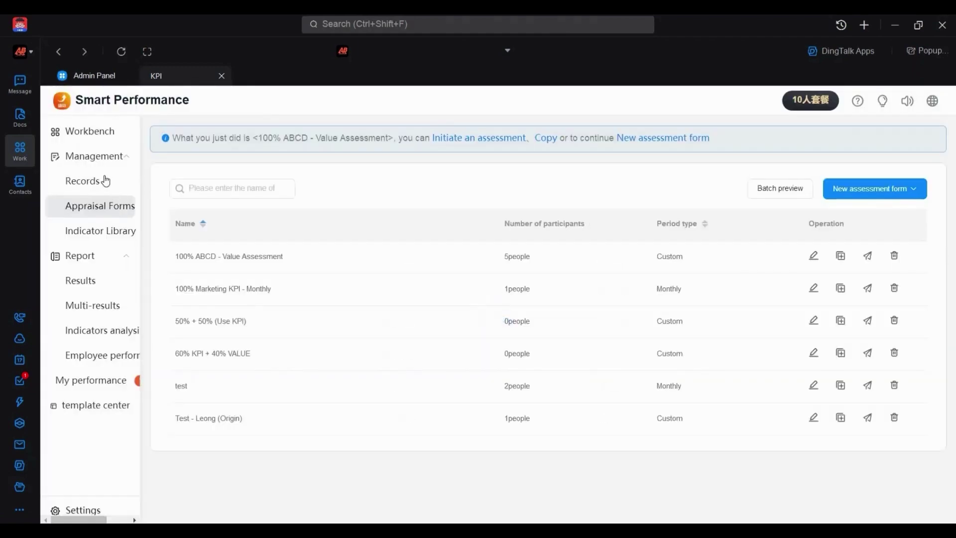
Step: Initiate an assessment from the assessment records and select 100% ABCD - Value Assessment as its evaluation form
left_click(106, 180)
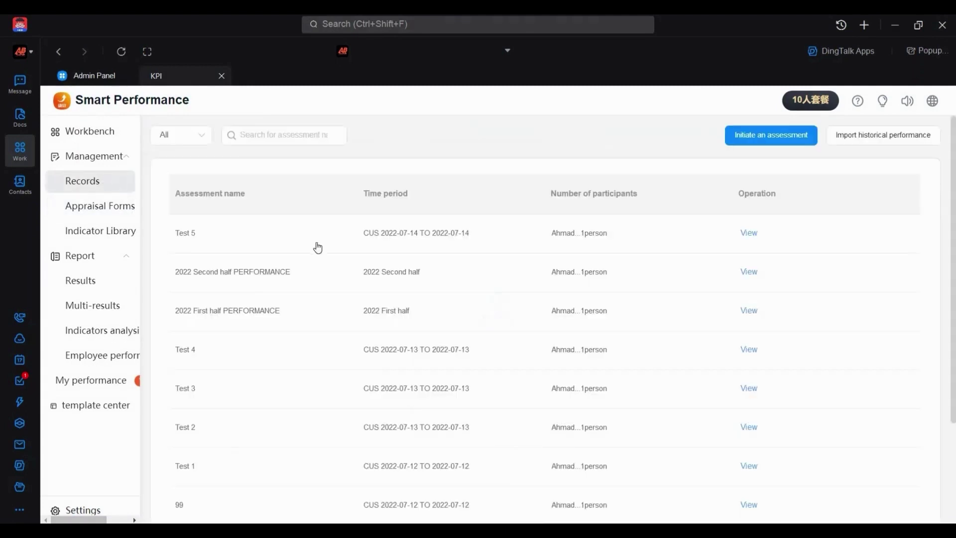
scroll(321, 242, "down", 3)
scroll(128, 211, "up", 3)
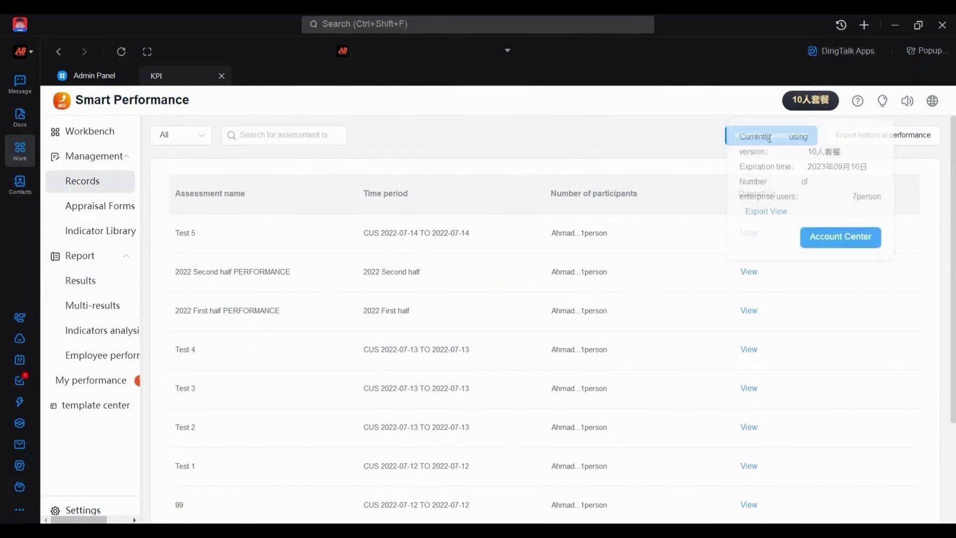
left_click(738, 143)
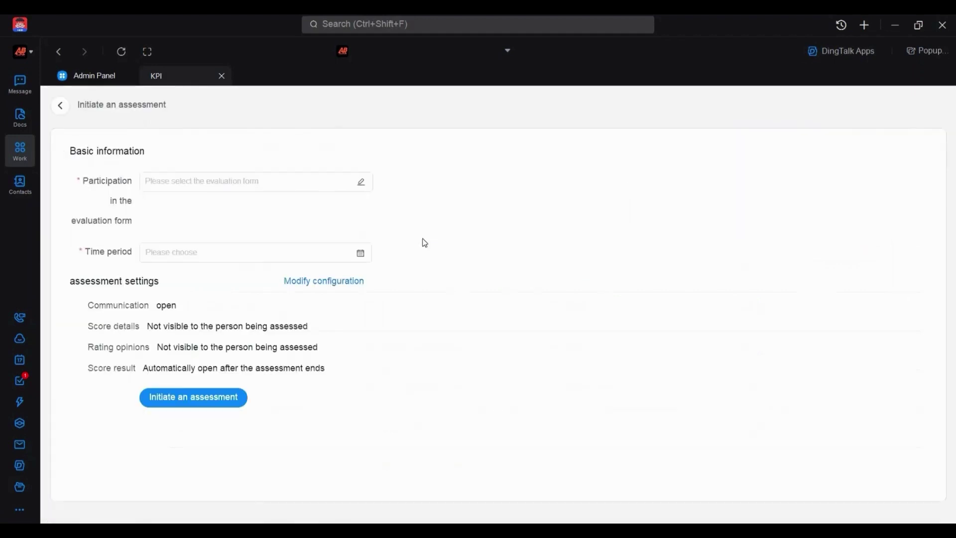
left_click(199, 192)
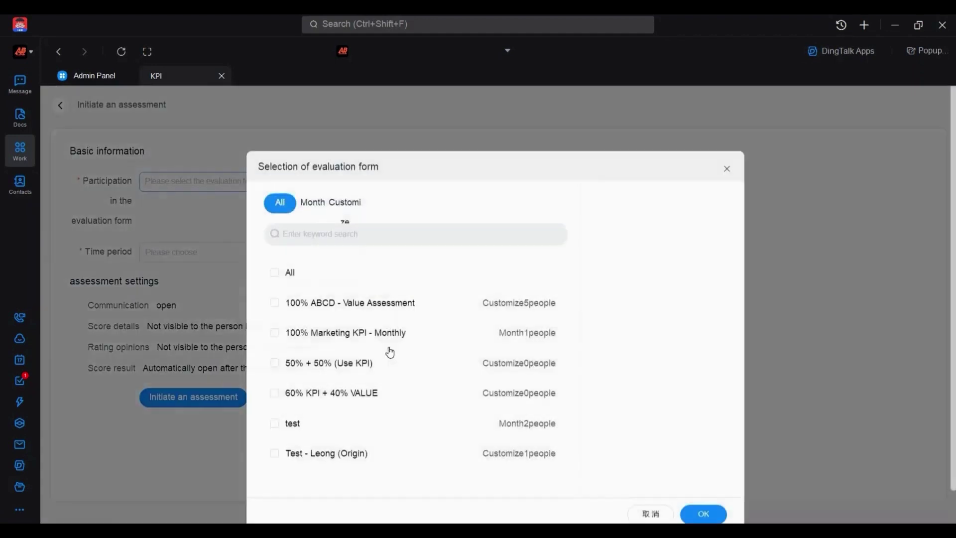
left_click(330, 310)
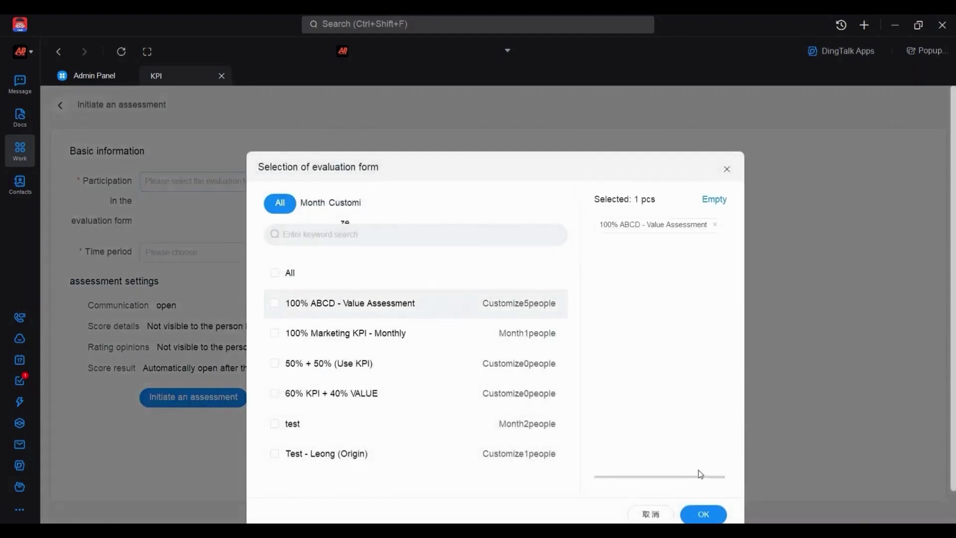
left_click(707, 516)
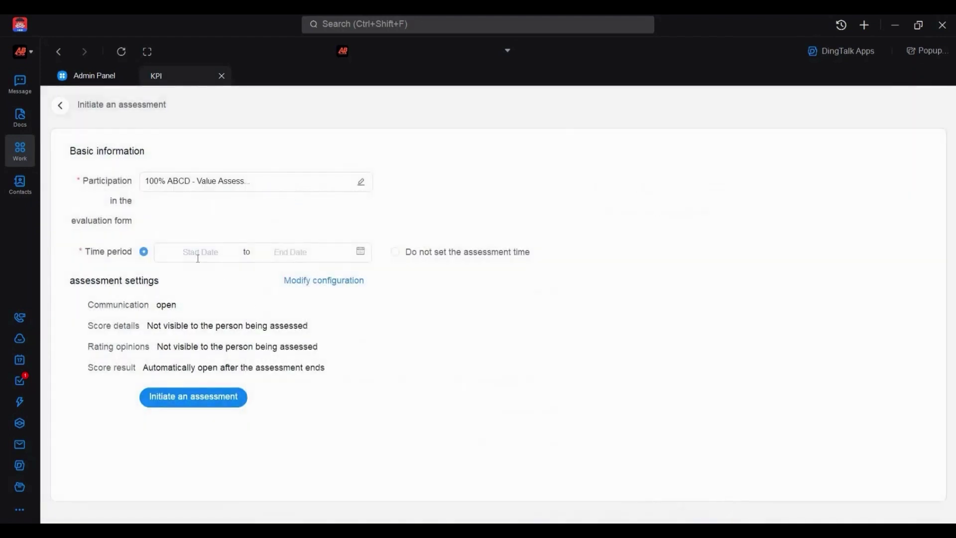
Step: Set the assessment's time period to 2022-07-01 through 2022-07-30, and leave the page without initiating the assessment
left_click(198, 254)
left_click(305, 335)
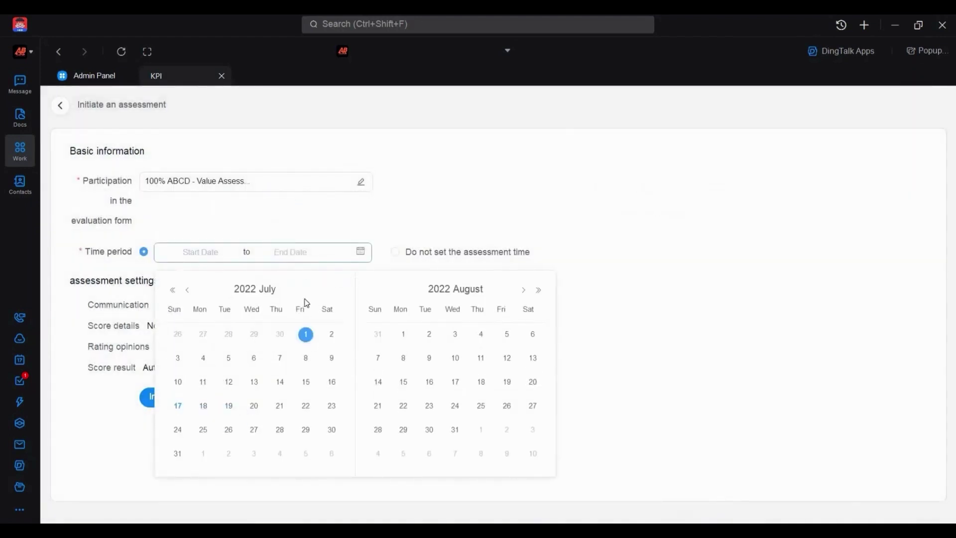
left_click(306, 358)
left_click(332, 430)
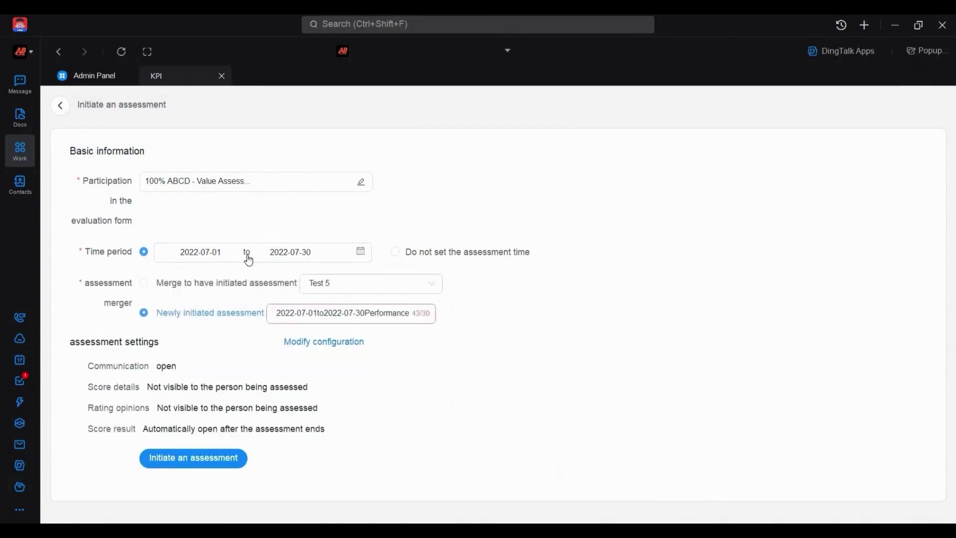
left_click_drag(342, 311, 170, 471)
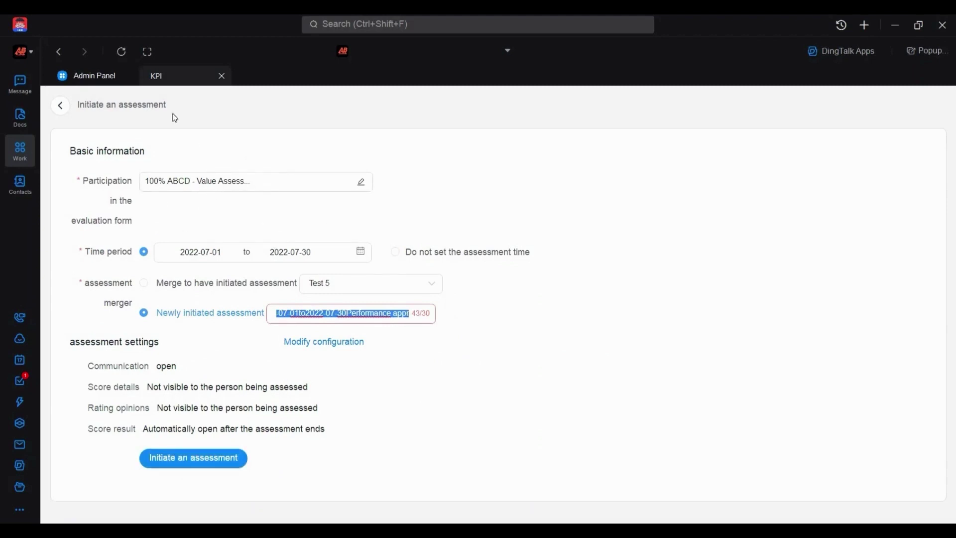
left_click(61, 106)
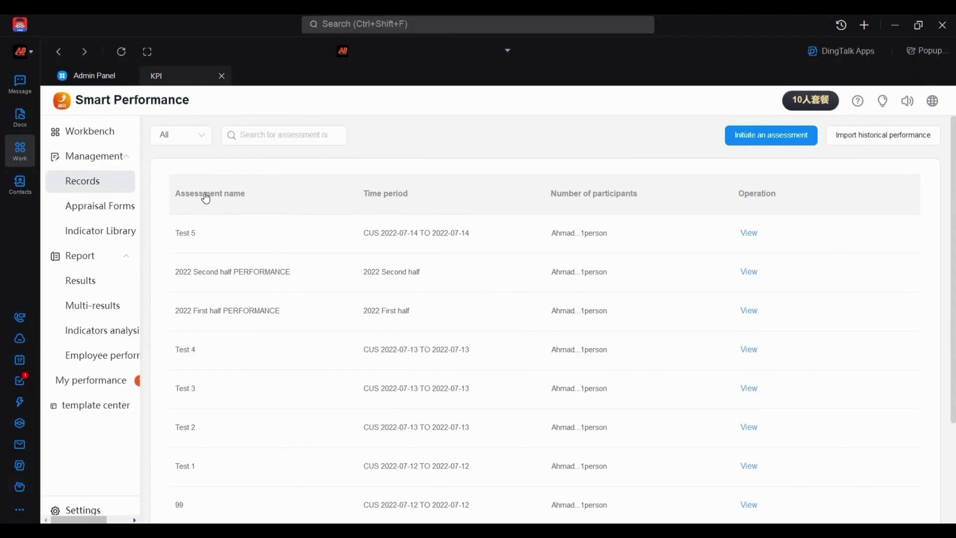
Step: Review the FEB-MAY 2022 results report, filter the employees to level C, and open the first employee's assessment details
left_click(101, 292)
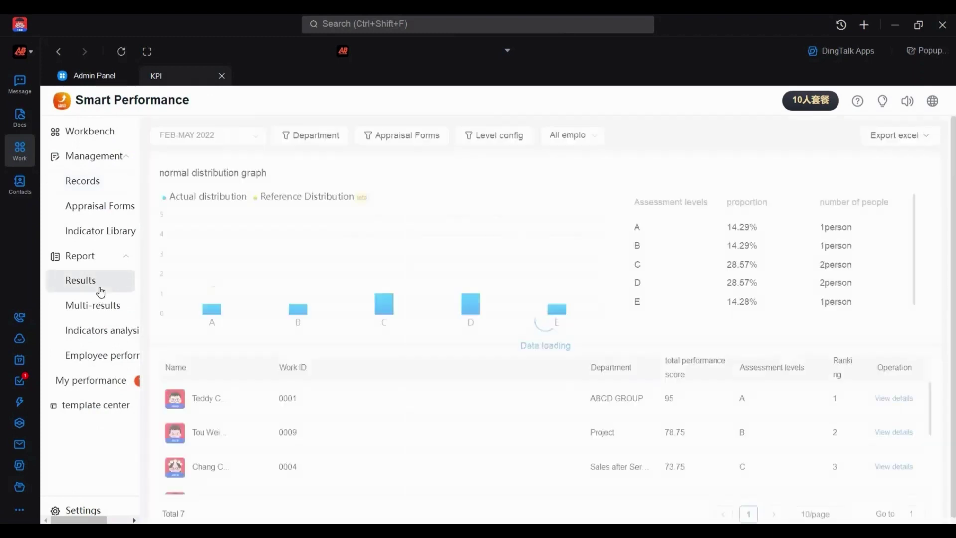
scroll(349, 279, "down", 1)
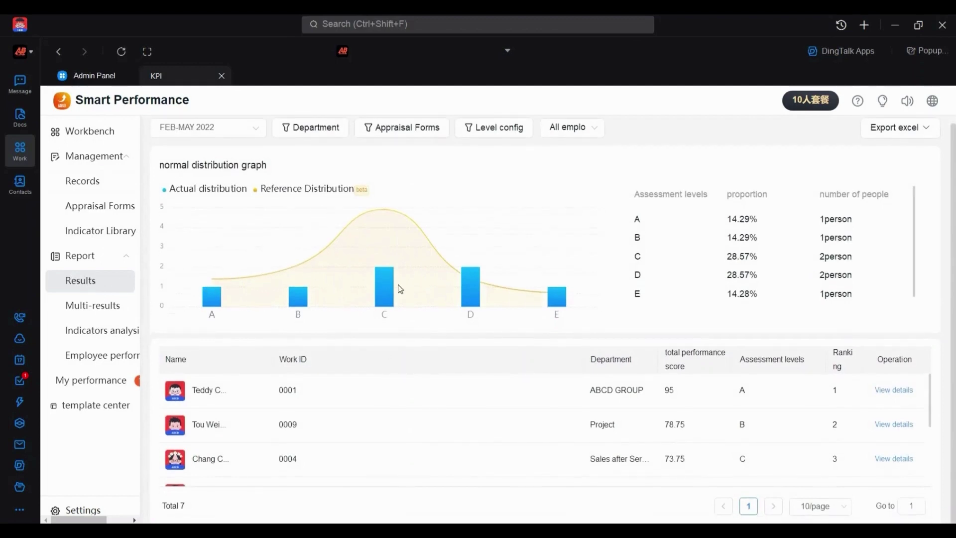
scroll(398, 398, "down", 3)
scroll(414, 397, "up", 4)
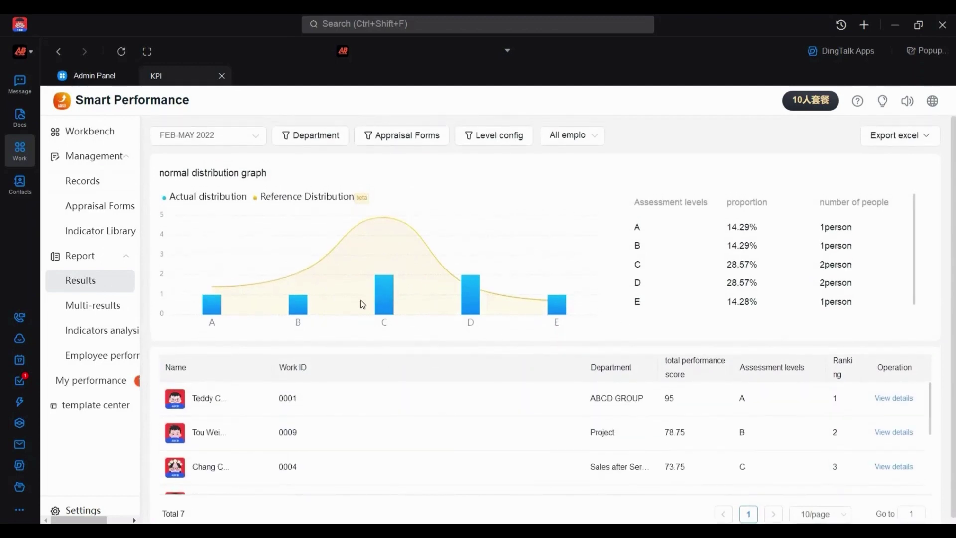
left_click(382, 305)
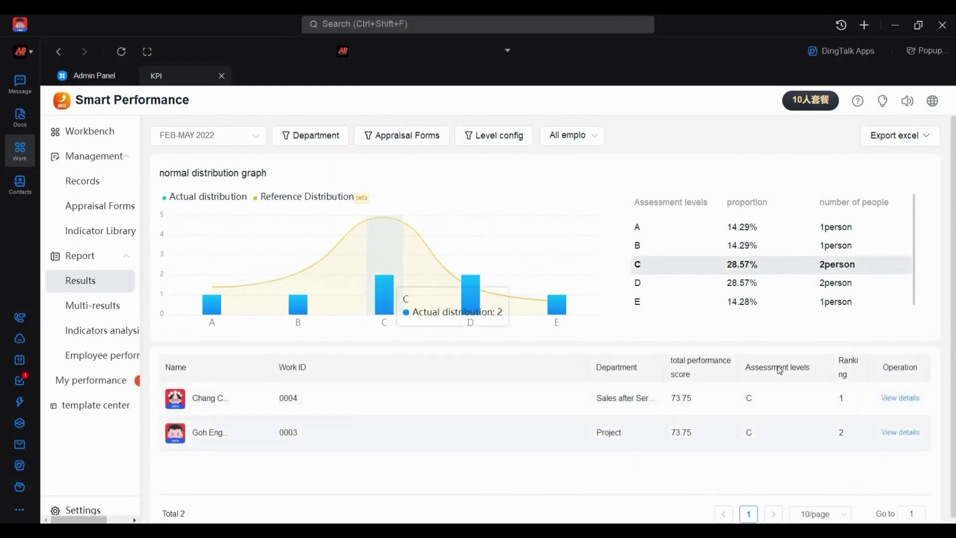
left_click(907, 397)
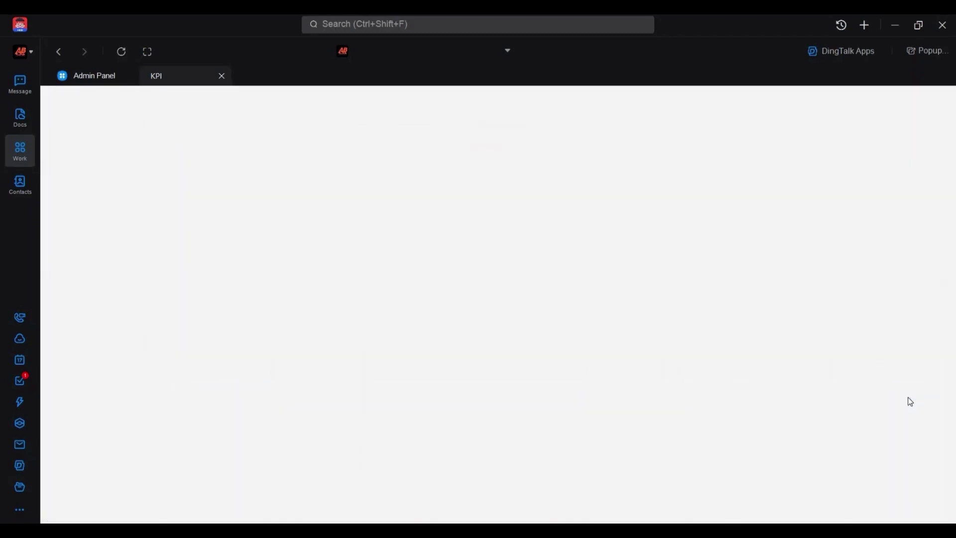
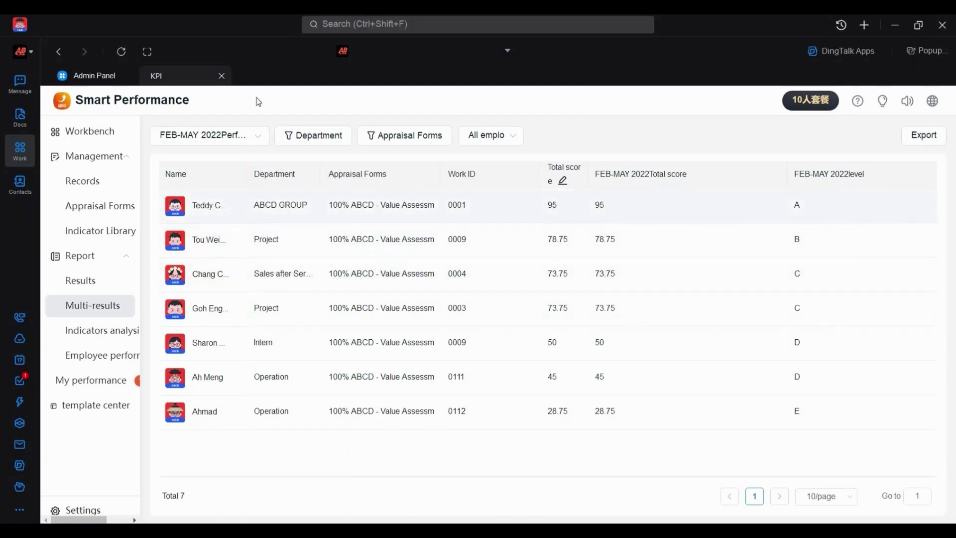
Step: Display OCT-JAN 2022 -1 alongside FEB-MAY 2022 in the multi-results report and review the employees' scores and levels
left_click(266, 140)
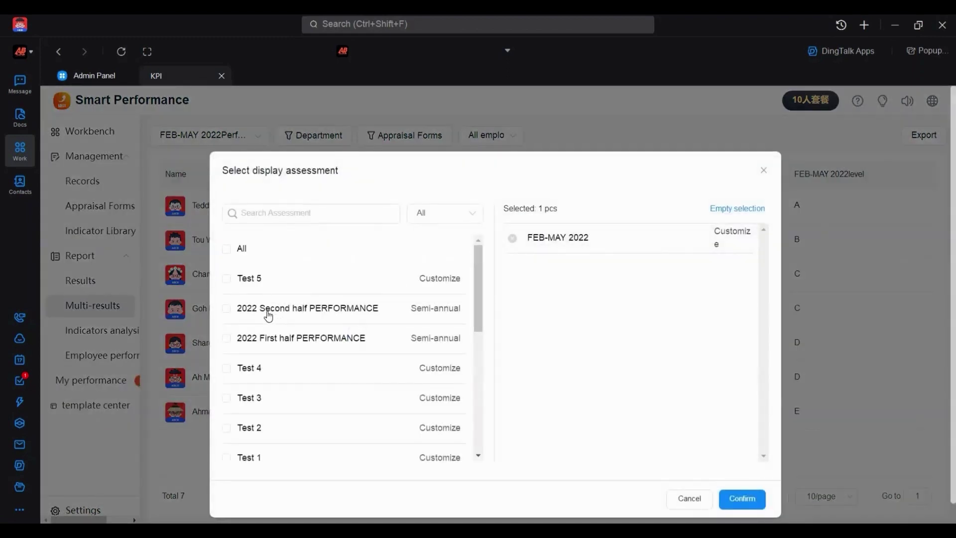
scroll(273, 412, "down", 10)
left_click(274, 416)
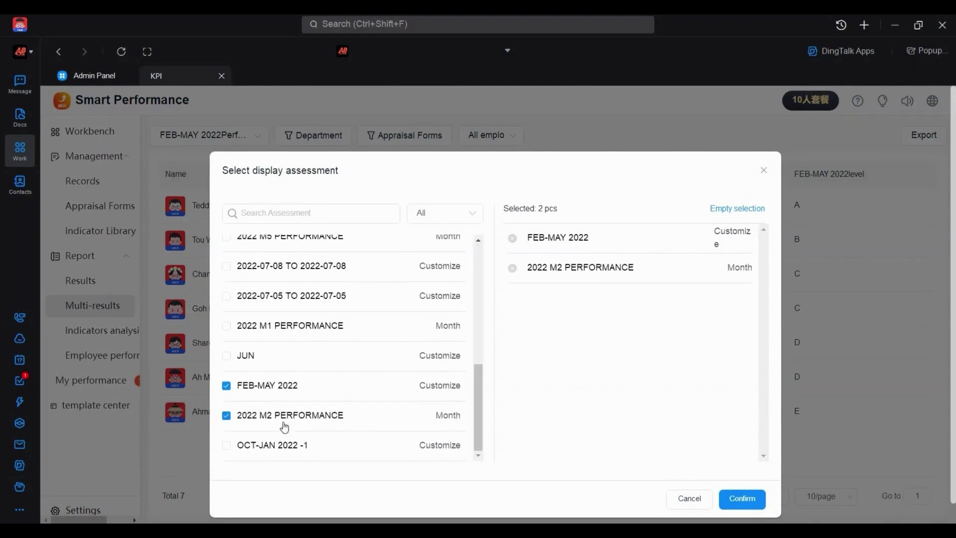
left_click(262, 445)
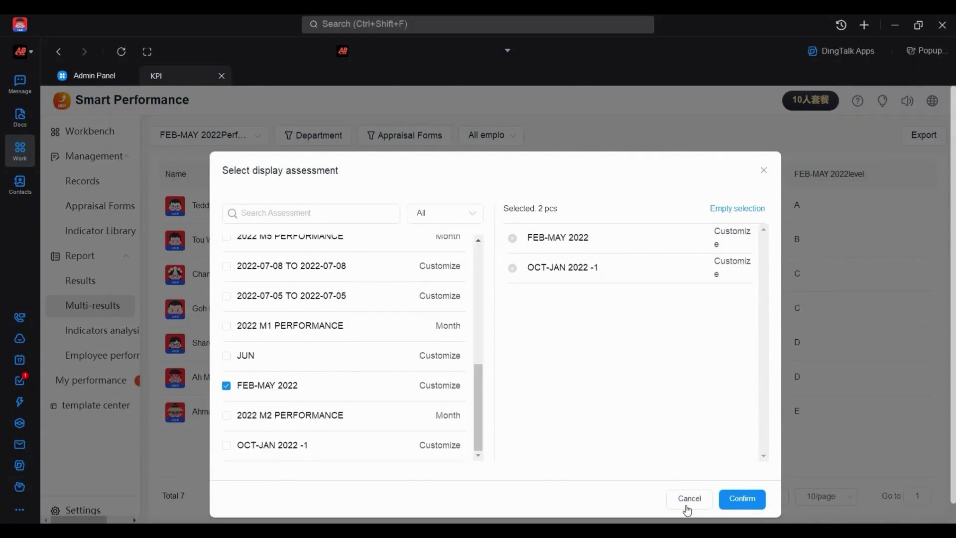
left_click(741, 498)
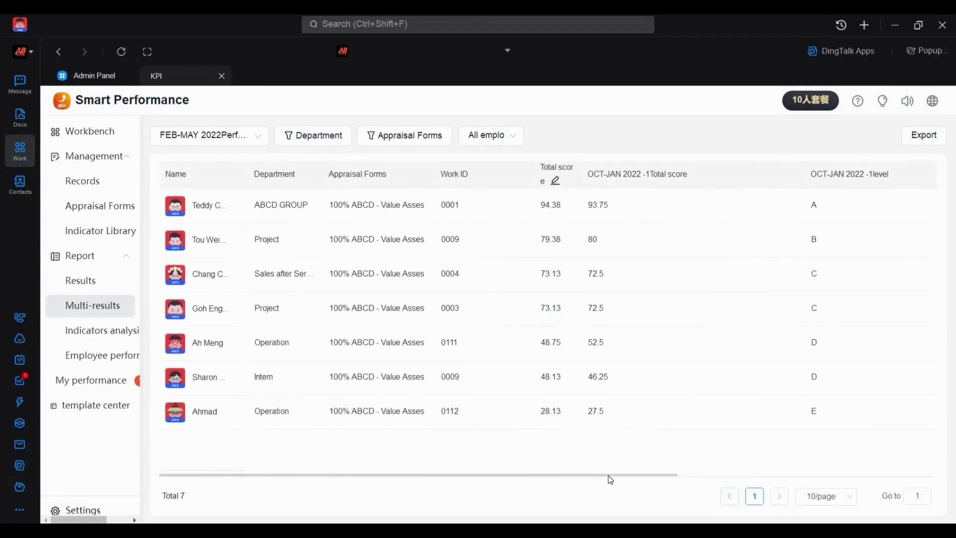
scroll(797, 460, "right", 5)
scroll(451, 476, "left", 5)
Step: Examine the indicators analysis of 006. Adaptability/ Responsibility for FEB-MAY 2022, including its distribution diagrams and employee scores
left_click(116, 336)
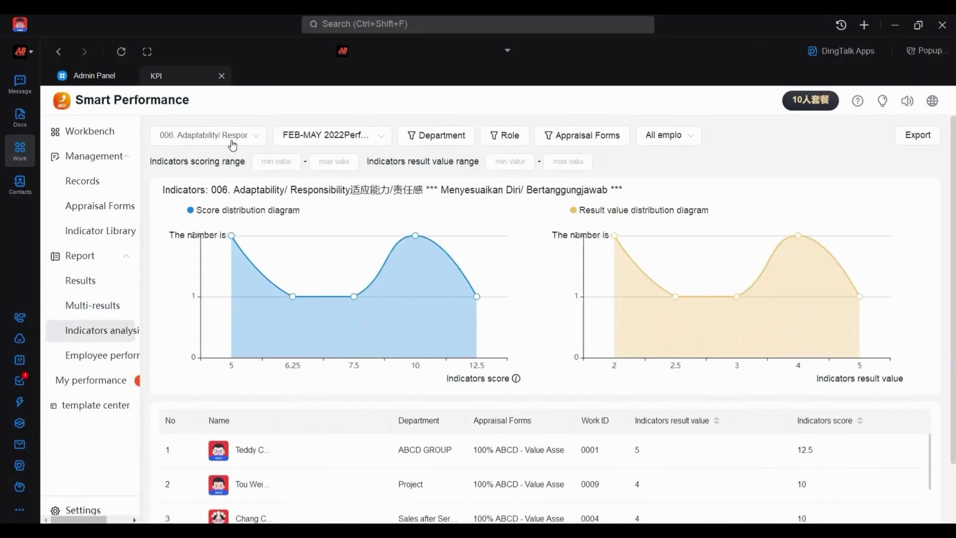
left_click(230, 141)
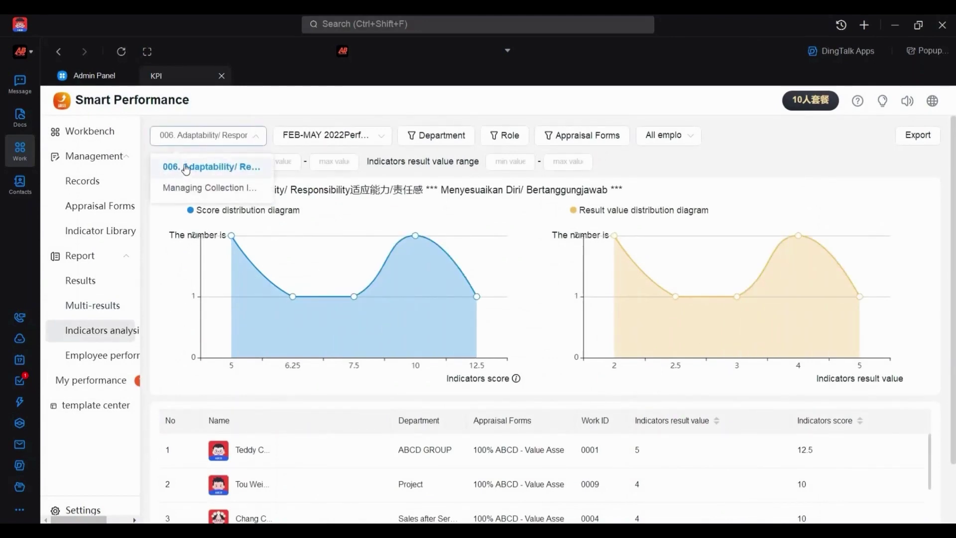
left_click(320, 138)
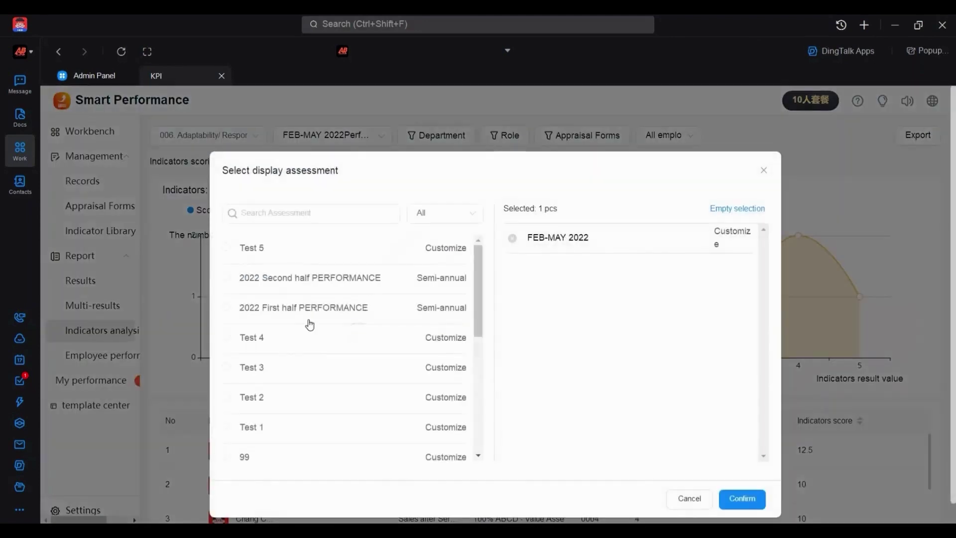
scroll(339, 368, "down", 5)
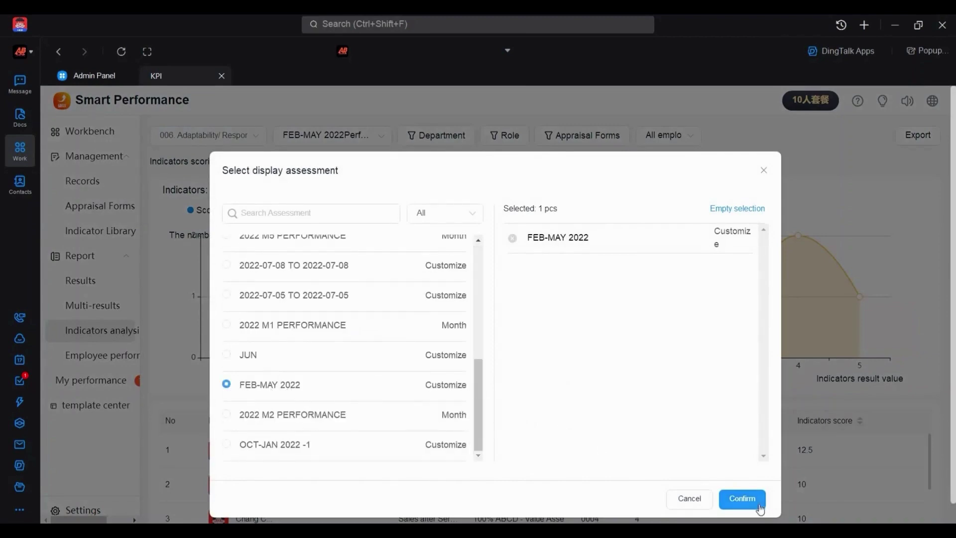
left_click(747, 496)
scroll(375, 298, "down", 2)
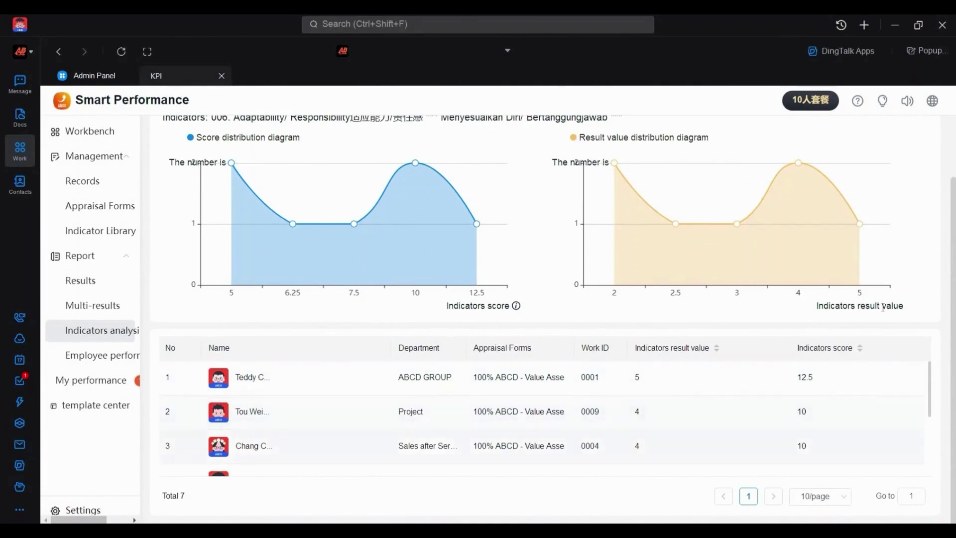
scroll(256, 431, "down", 3)
scroll(315, 263, "up", 5)
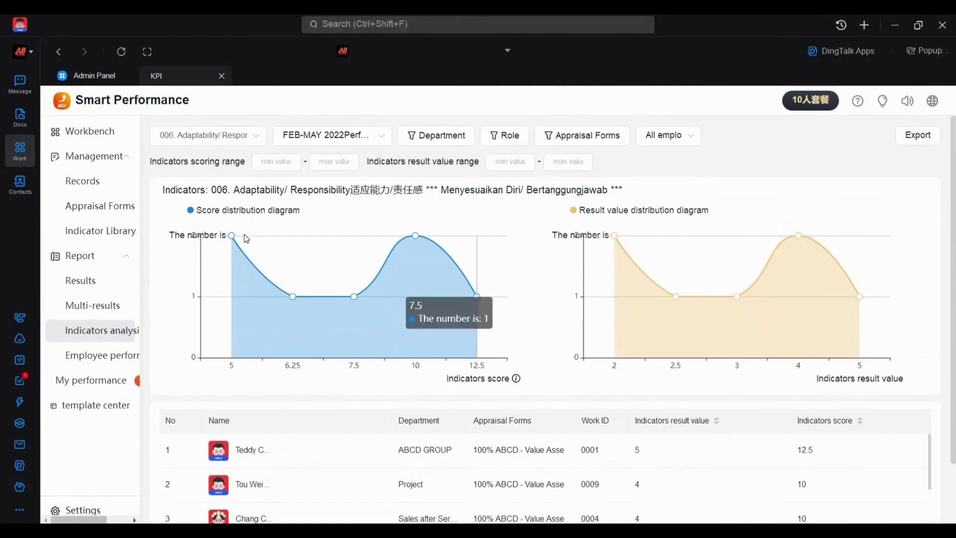
Step: Open the employee performance report
left_click(87, 356)
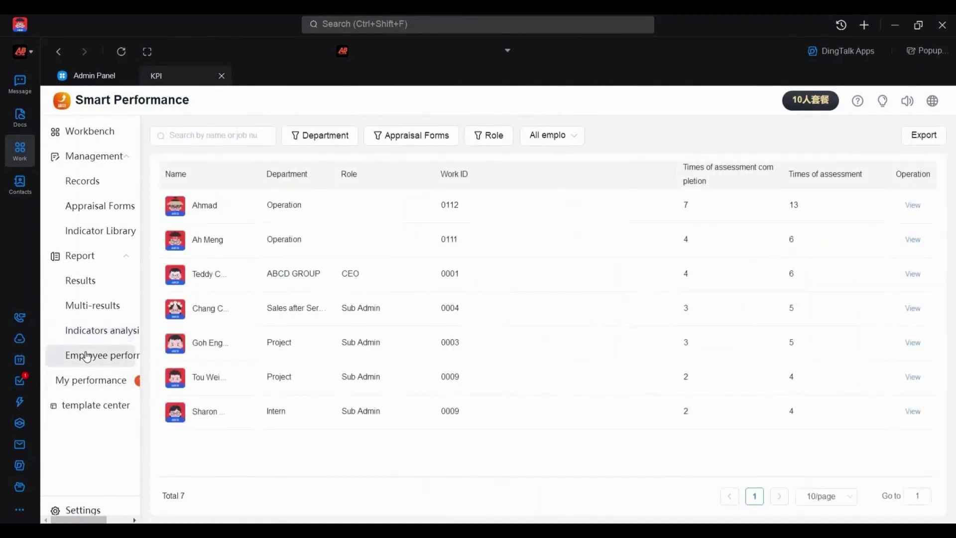